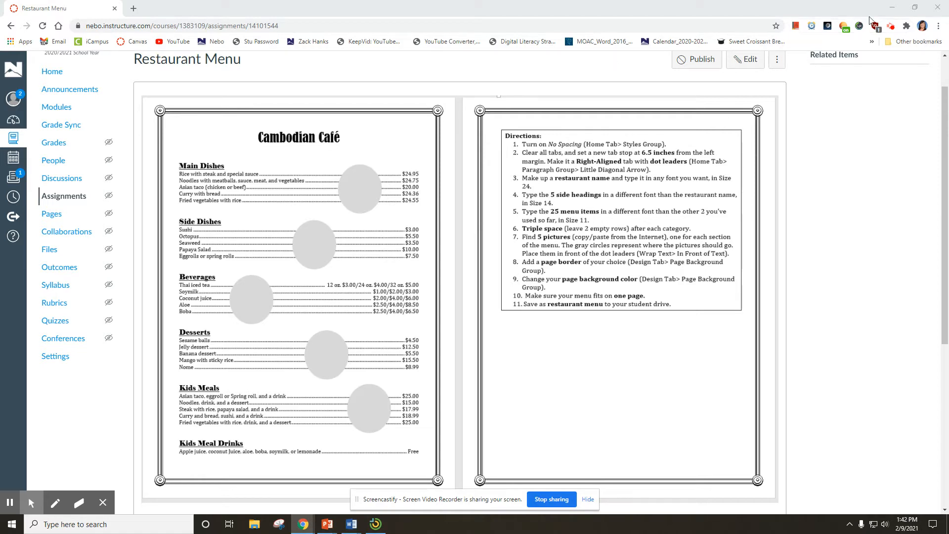
# Step: Switch to the Word document and start a new line below the Burger Hut title
pyautogui.click(893, 10)
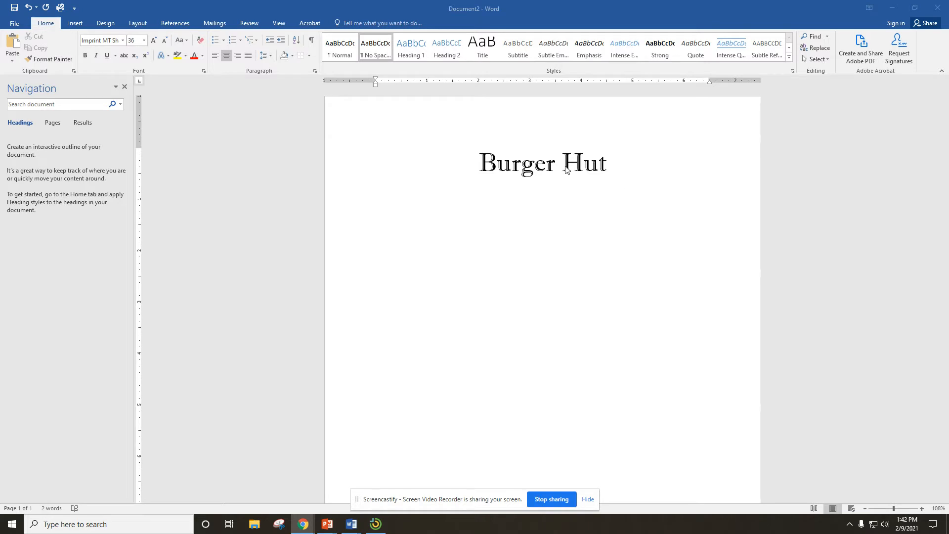
pyautogui.click(605, 173)
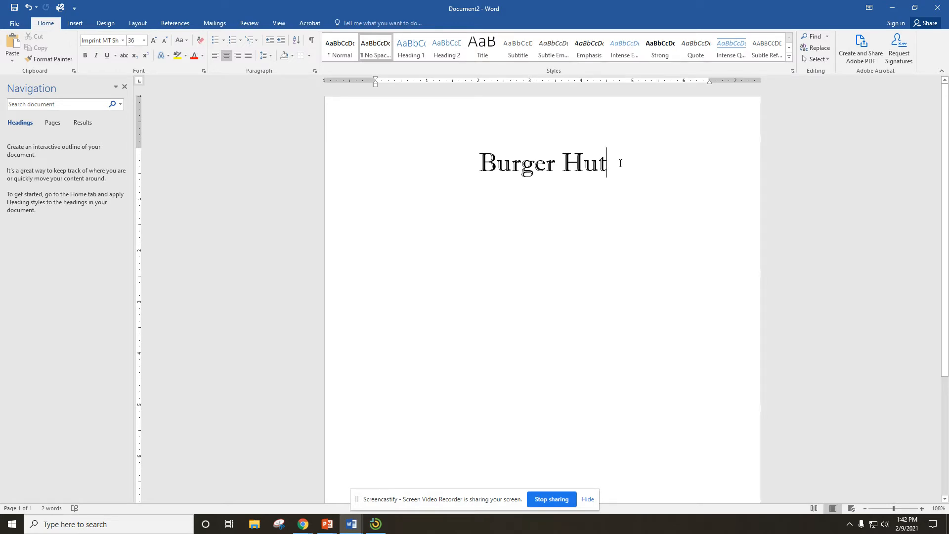
pyautogui.press('Return')
pyautogui.hotkey('ctrl', 'l')
pyautogui.press('BackSpace')
pyautogui.press('Return')
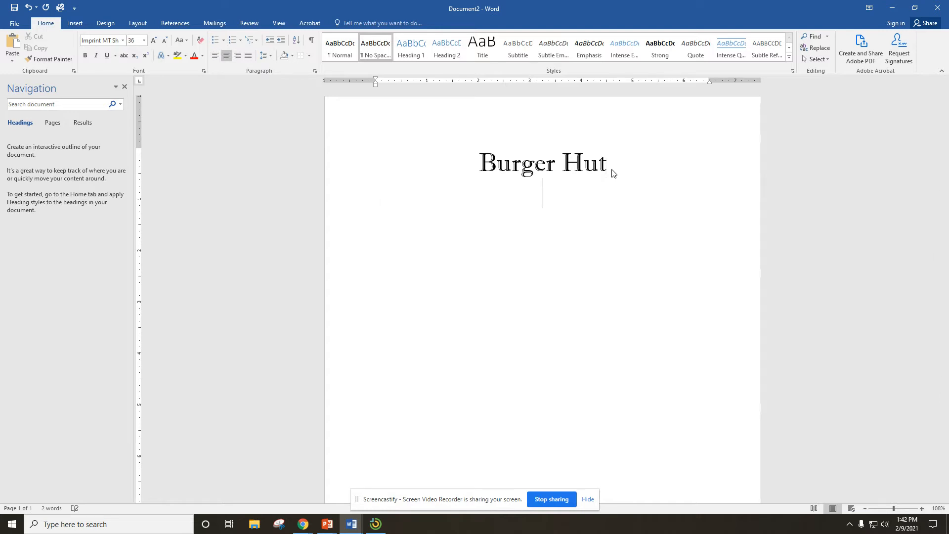
pyautogui.hotkey('ctrl', 'l')
pyautogui.press('BackSpace')
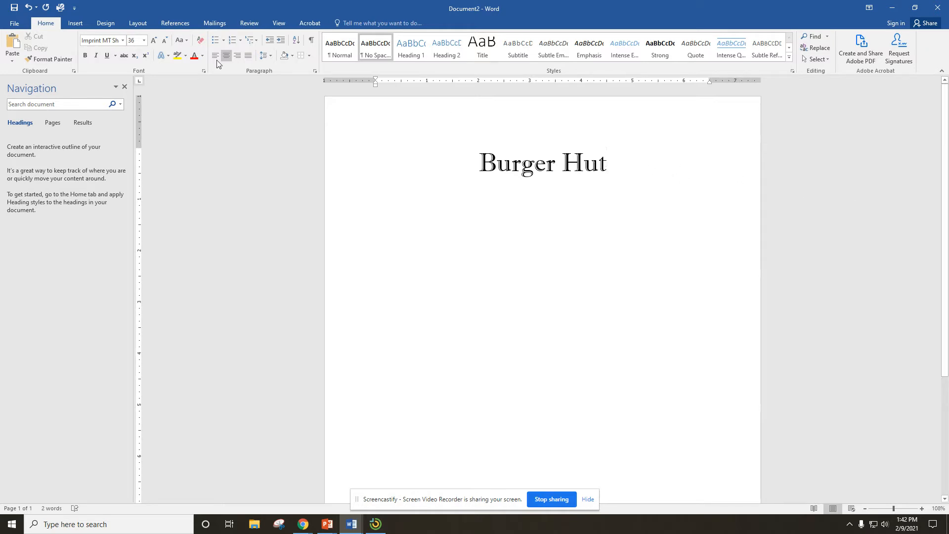
# Step: Set the font size of the empty line below the title to 11 and align it left
pyautogui.click(132, 40)
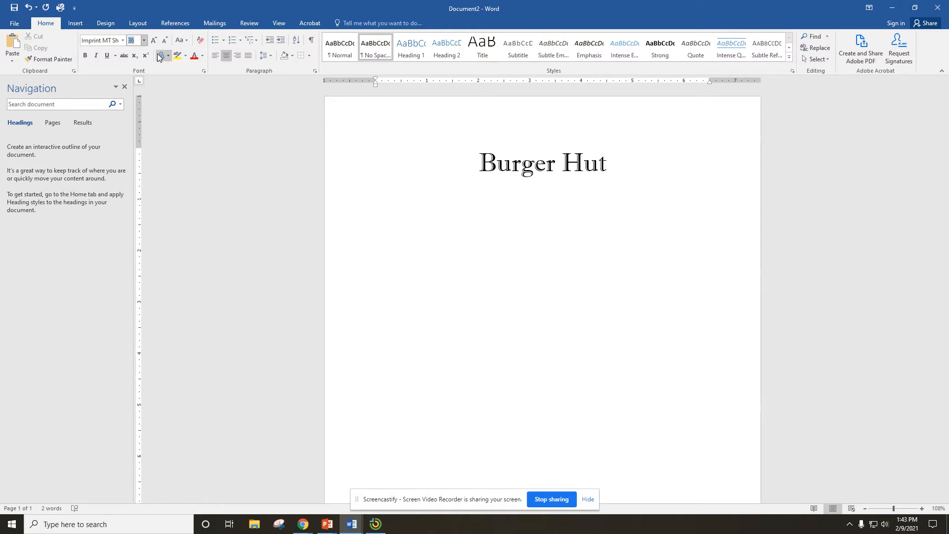
pyautogui.write('11')
pyautogui.press('Return')
pyautogui.click(215, 56)
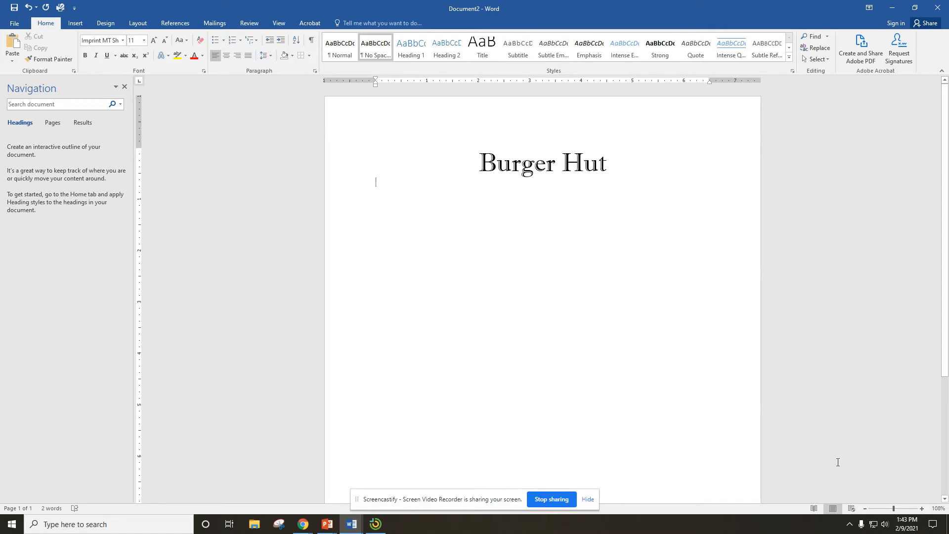
pyautogui.press('Tab')
pyautogui.press('Tab')
pyautogui.press('Tab')
pyautogui.press('Tab')
pyautogui.press('Tab')
pyautogui.press('Tab')
pyautogui.press('Tab')
pyautogui.hotkey('ctrl', 'z')
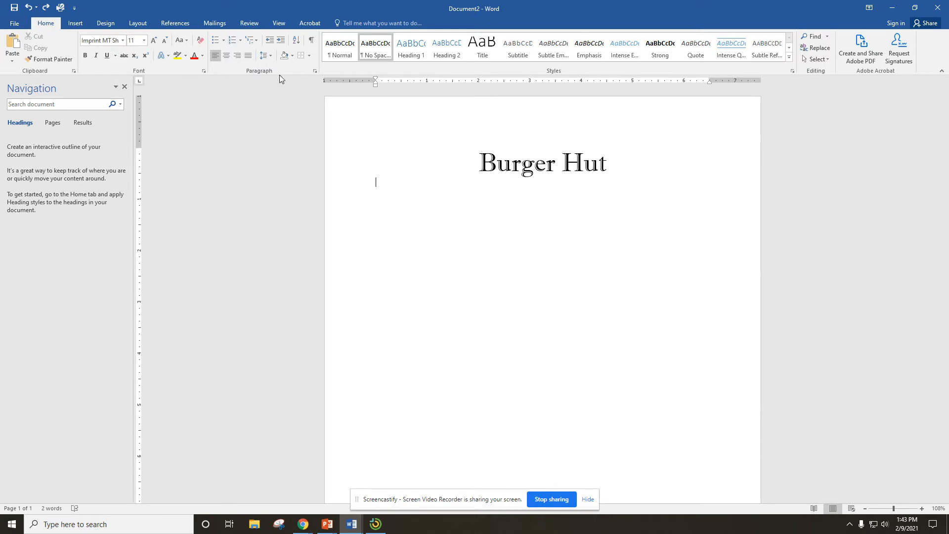
# Step: Clear all tab stops for the line below the title and set a right-aligned tab stop at 6.5" with dot leaders
pyautogui.click(315, 73)
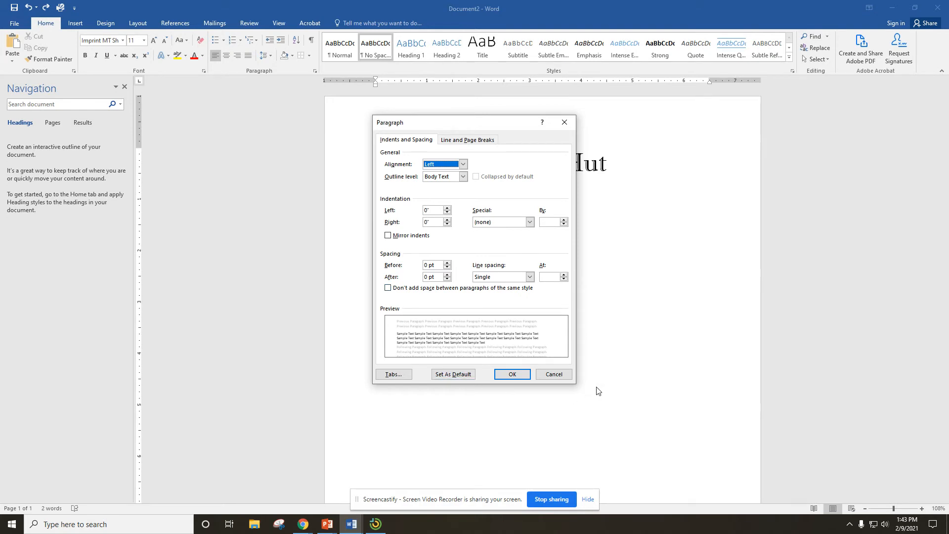
pyautogui.click(394, 374)
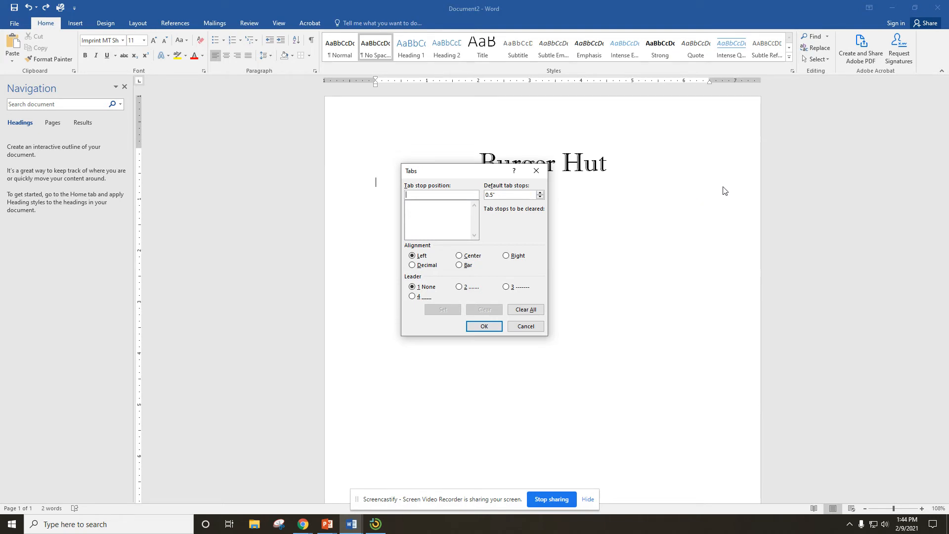
pyautogui.click(529, 310)
pyautogui.write('6.5')
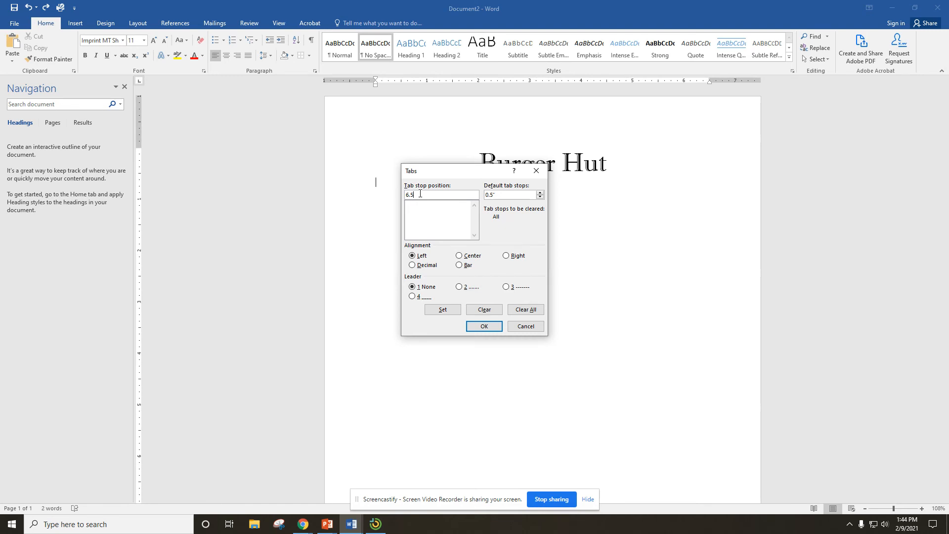
pyautogui.click(507, 256)
pyautogui.click(459, 287)
pyautogui.click(442, 310)
pyautogui.click(484, 327)
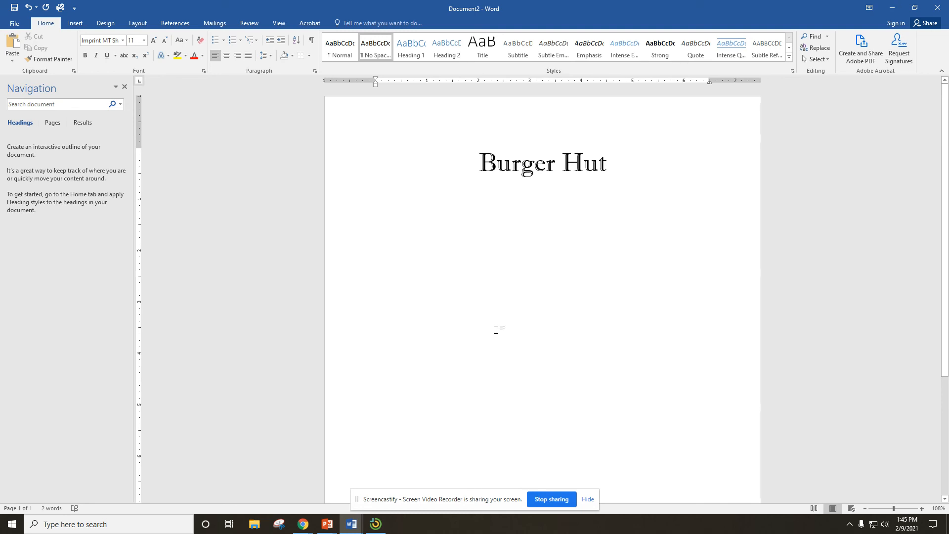
# Step: Enter the menu items Hamburger at $3.99 and Hot Dog at $2.99 on separate lines, with dot leaders running to each price
pyautogui.write('Hamburge')
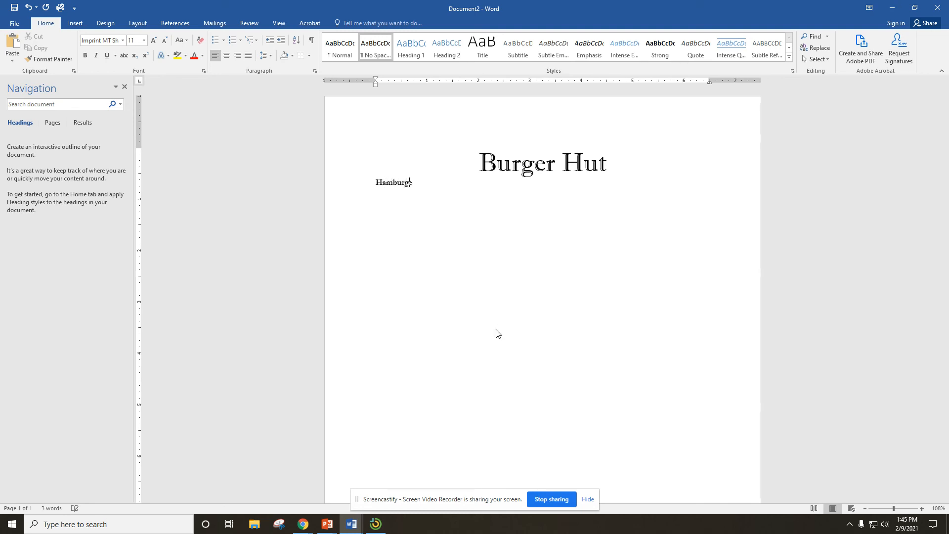
pyautogui.write('r')
pyautogui.press('Tab')
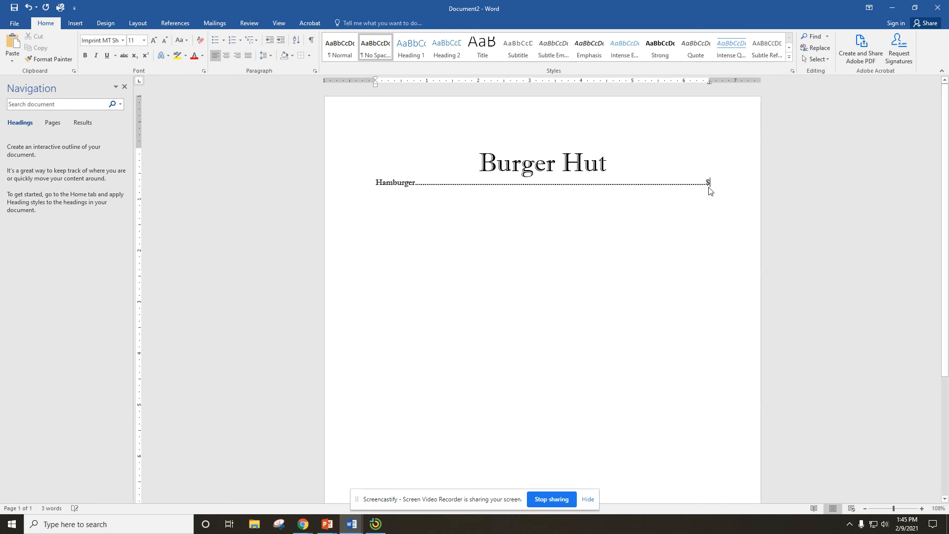
pyautogui.write('$3.99 ')
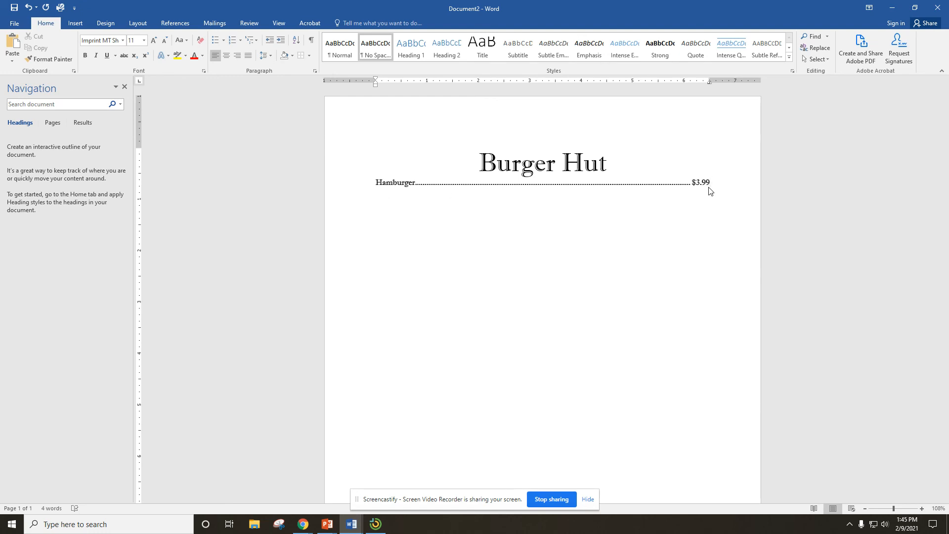
pyautogui.write('Hot Dog')
pyautogui.press('Tab')
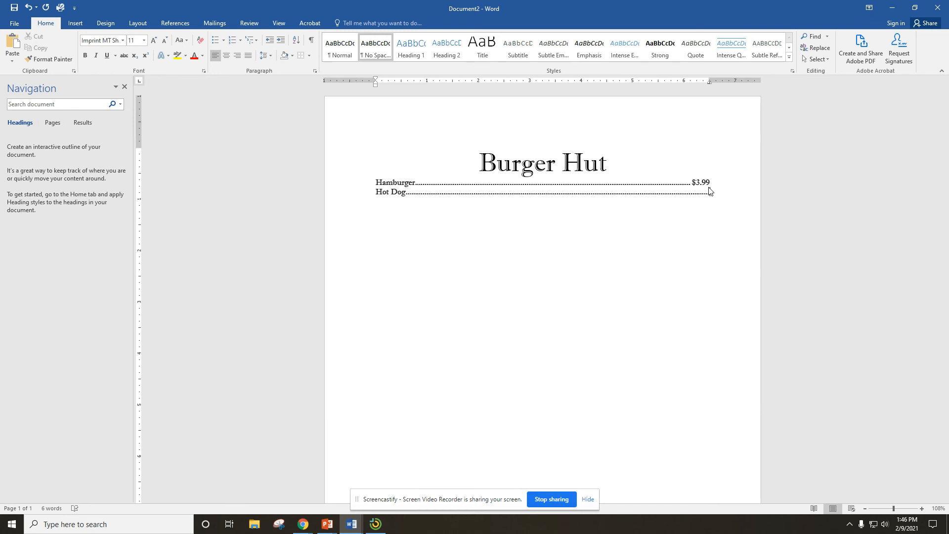
pyautogui.write('$')
pyautogui.write('2.99')
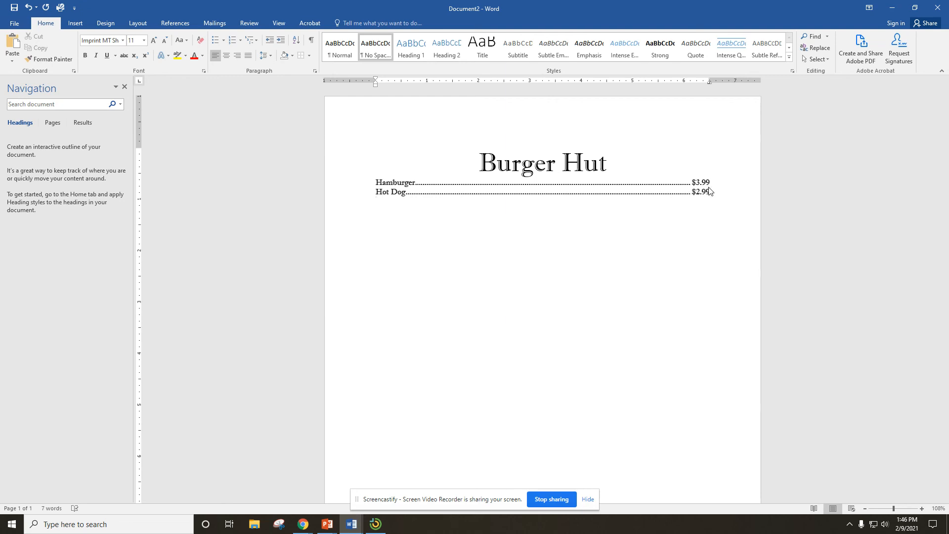